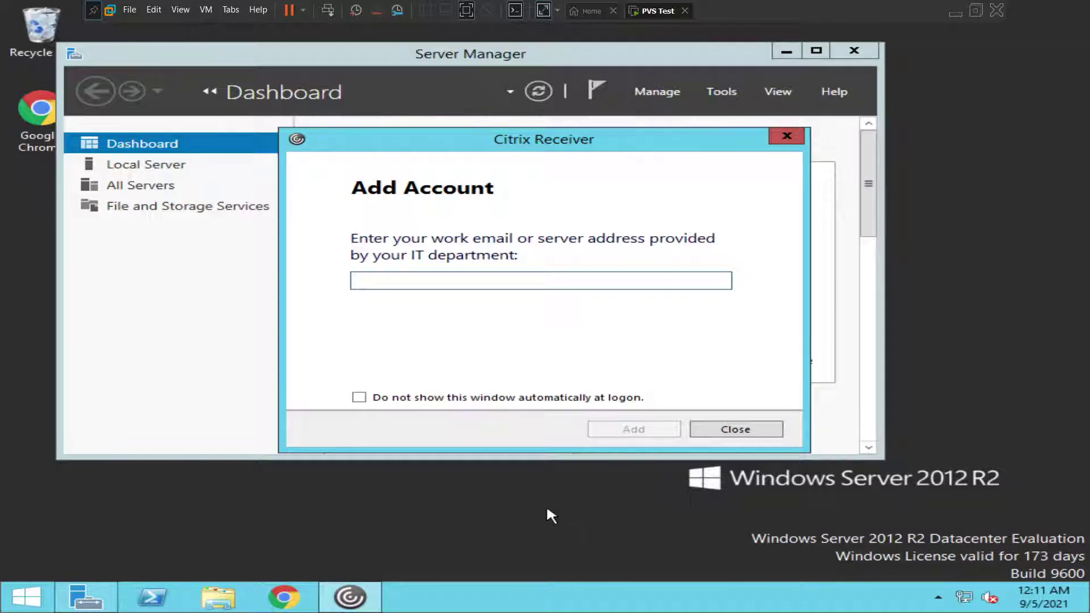
Close the Citrix Receiver Add Account dialog to reveal the Server Manager Dashboard
{"action": "left_click", "coordinate": [760, 435]}
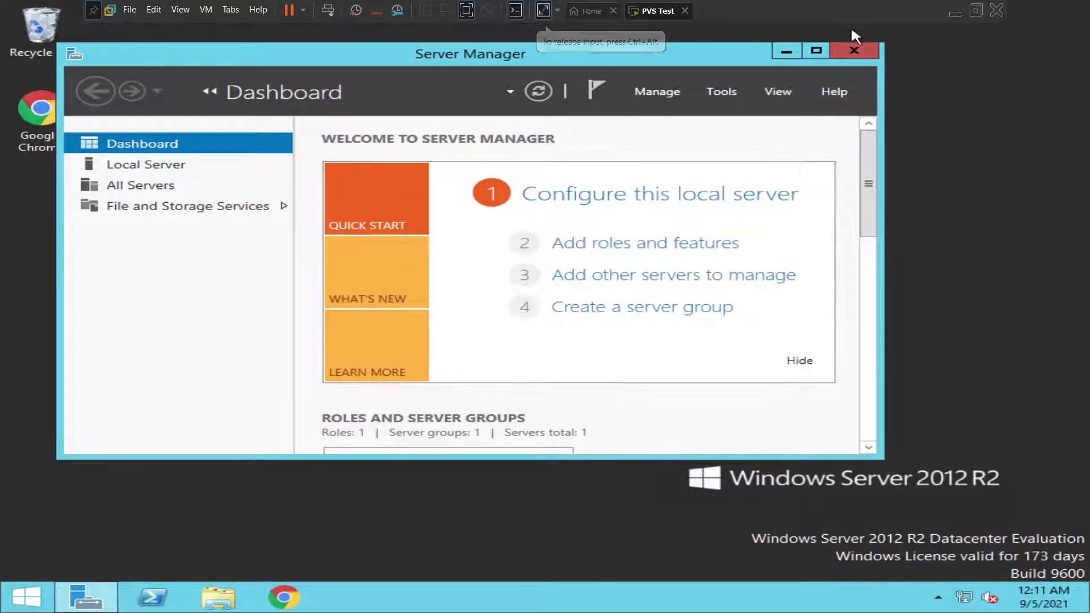
Close Server Manager and load google.com in Chrome
{"action": "left_click", "coordinate": [855, 50]}
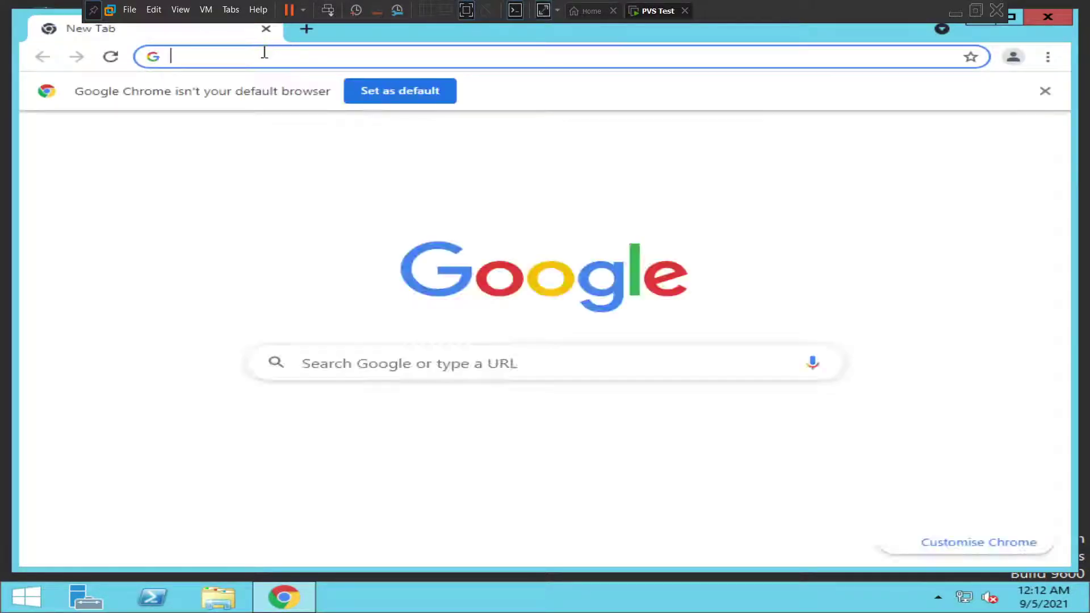
{"action": "type", "text": "go"}
{"action": "key", "text": "Return"}
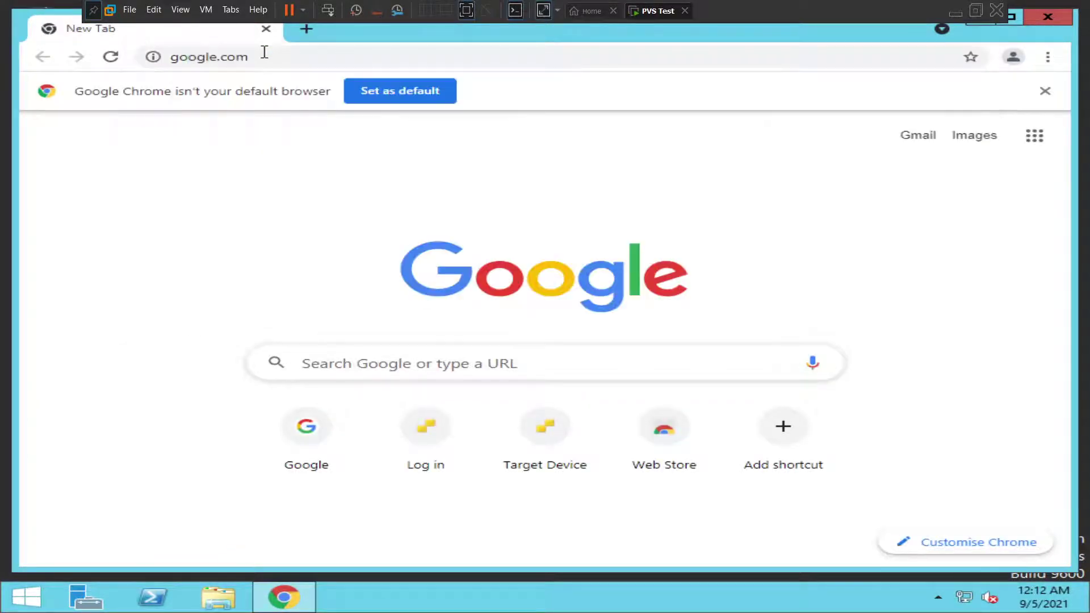
Search Google for 'citrix hdx realtime media engine for teams'
{"action": "type", "text": "ci"}
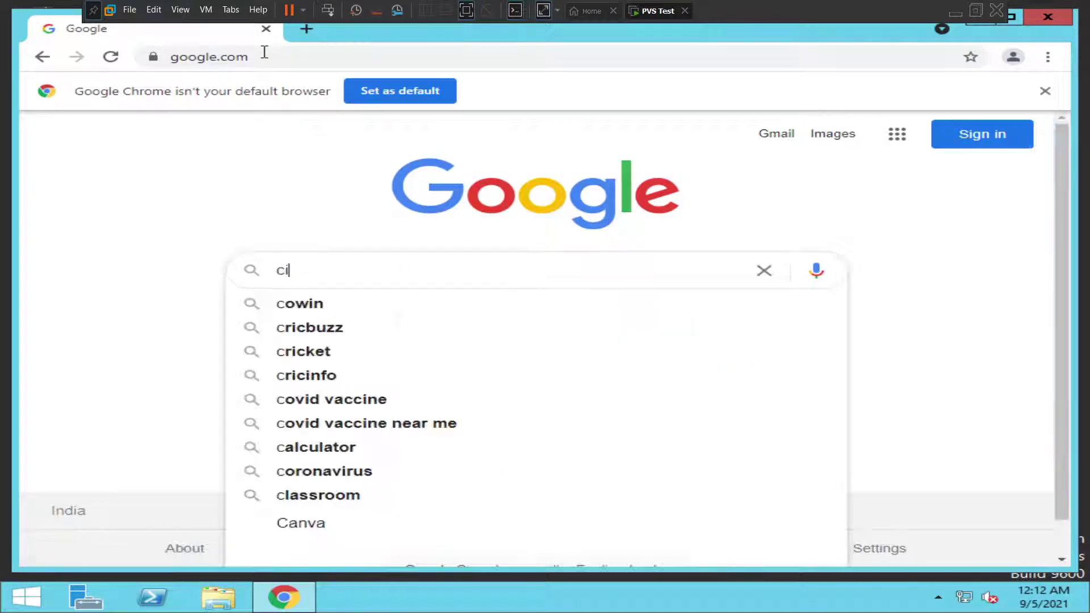
{"action": "type", "text": "trix hdx"}
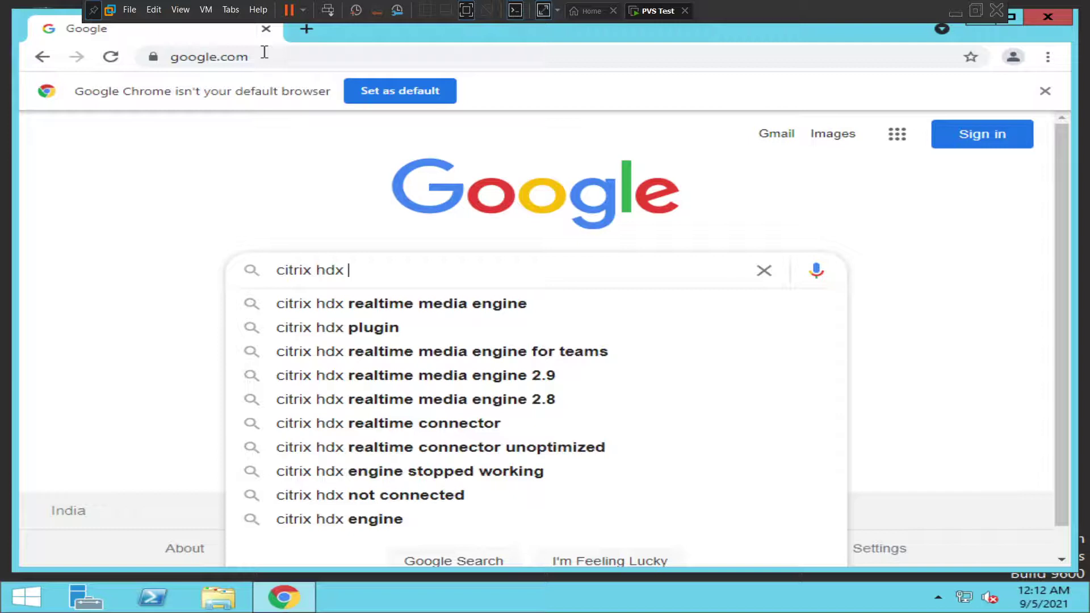
{"action": "key", "text": "Down"}
{"action": "key", "text": "Down"}
{"action": "key", "text": "Down"}
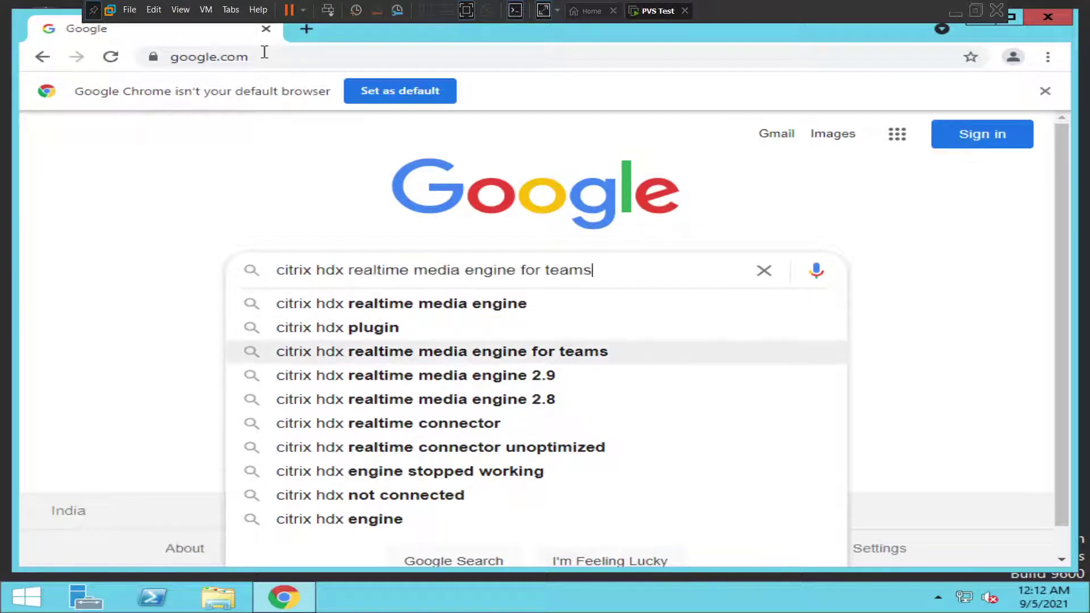
{"action": "key", "text": "Return"}
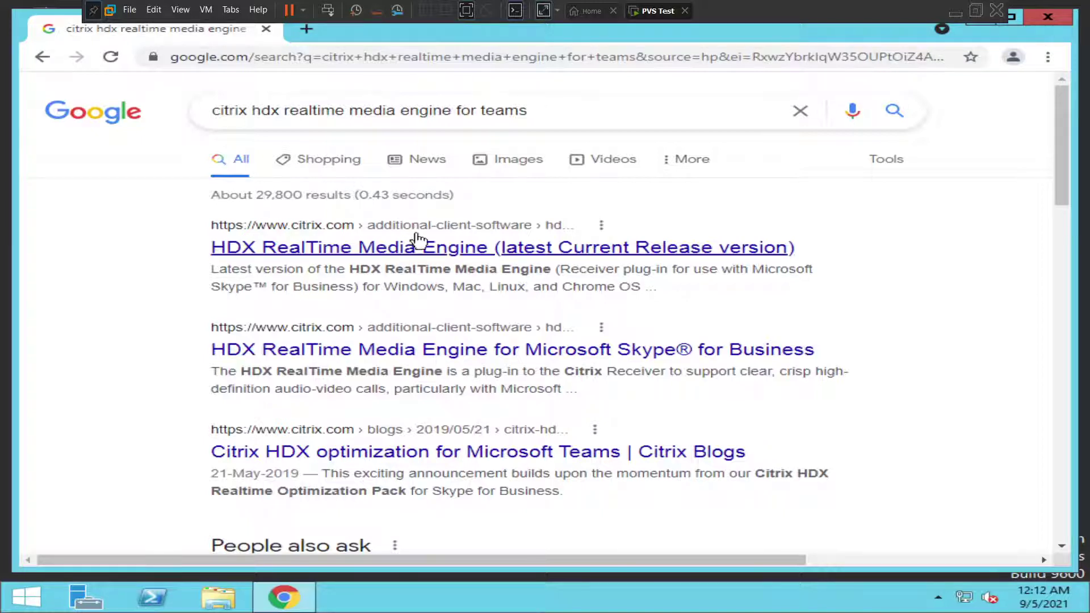
Open the first search result, the citrix.com page, in a new tab and switch to it
{"action": "right_click", "coordinate": [418, 250]}
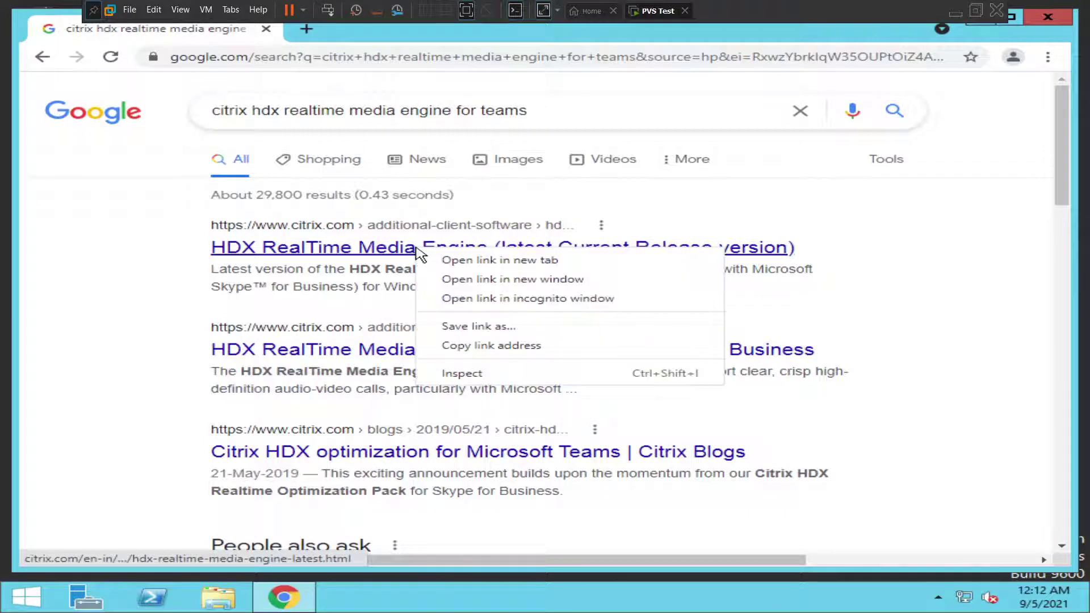
{"action": "left_click", "coordinate": [471, 260]}
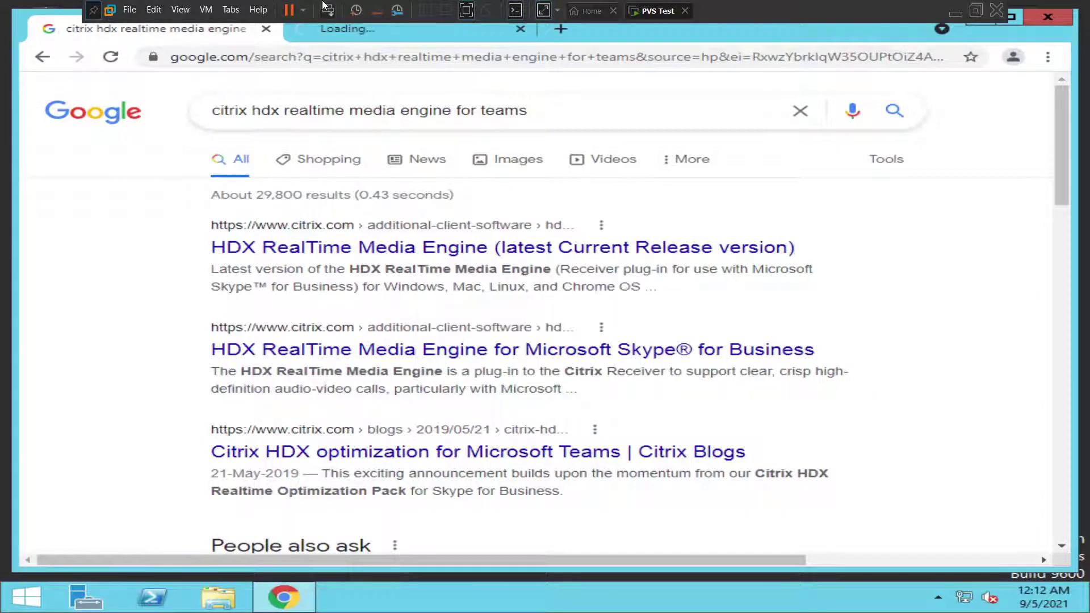
{"action": "left_click", "coordinate": [335, 34]}
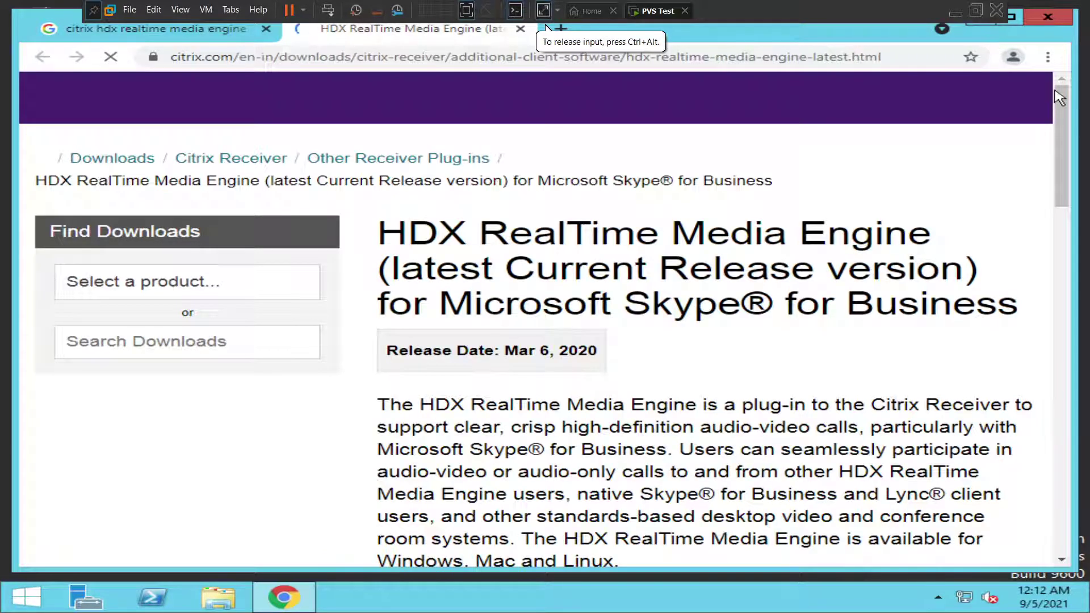
Scroll the downloads page to HDX RealTime Media Engine 2.9 for Windows
{"action": "left_click_drag", "start_coordinate": [1059, 113], "coordinate": [1061, 126]}
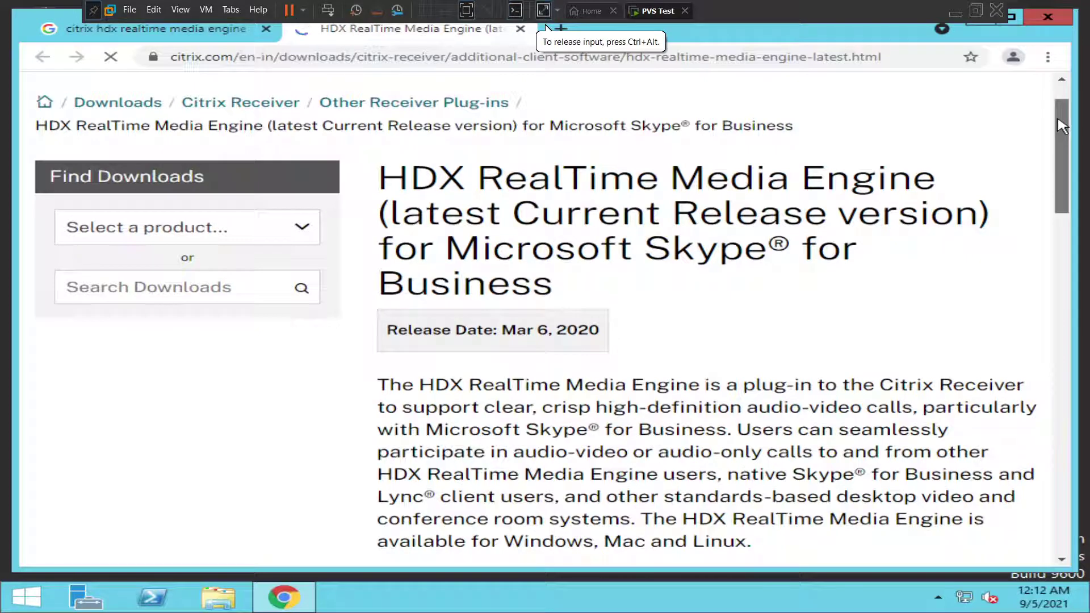
{"action": "left_click_drag", "start_coordinate": [1061, 126], "coordinate": [1062, 167]}
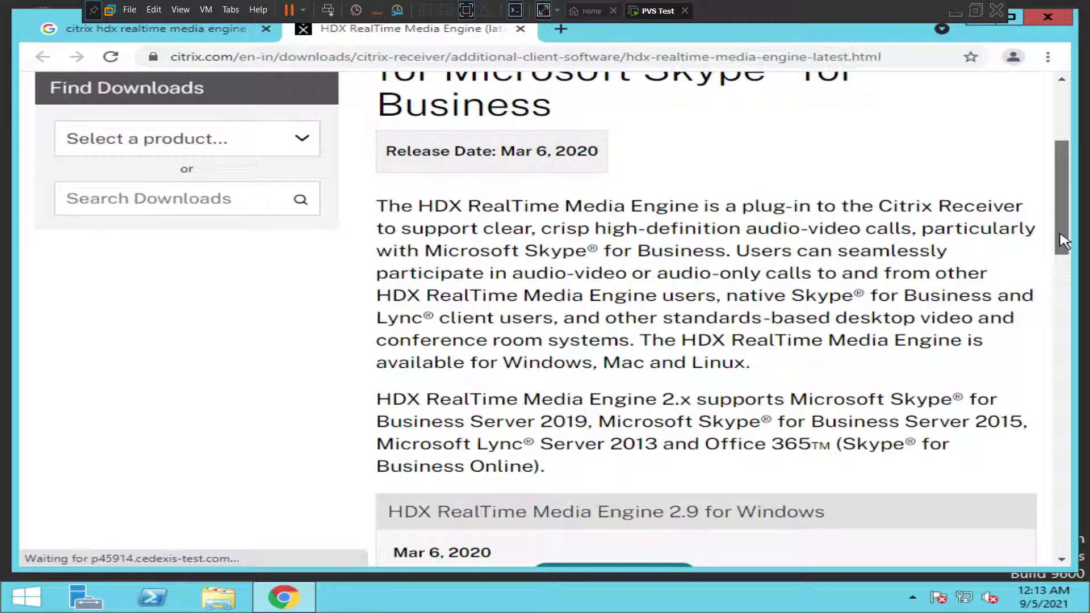
{"action": "left_click_drag", "start_coordinate": [1063, 241], "coordinate": [1063, 322]}
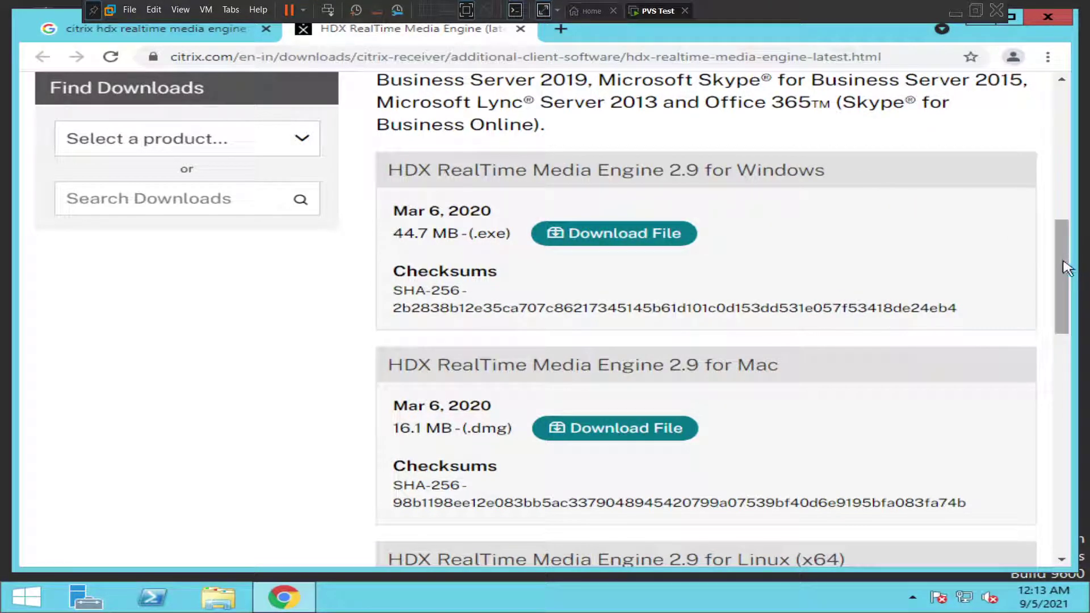
{"action": "left_click_drag", "start_coordinate": [1062, 262], "coordinate": [1063, 326]}
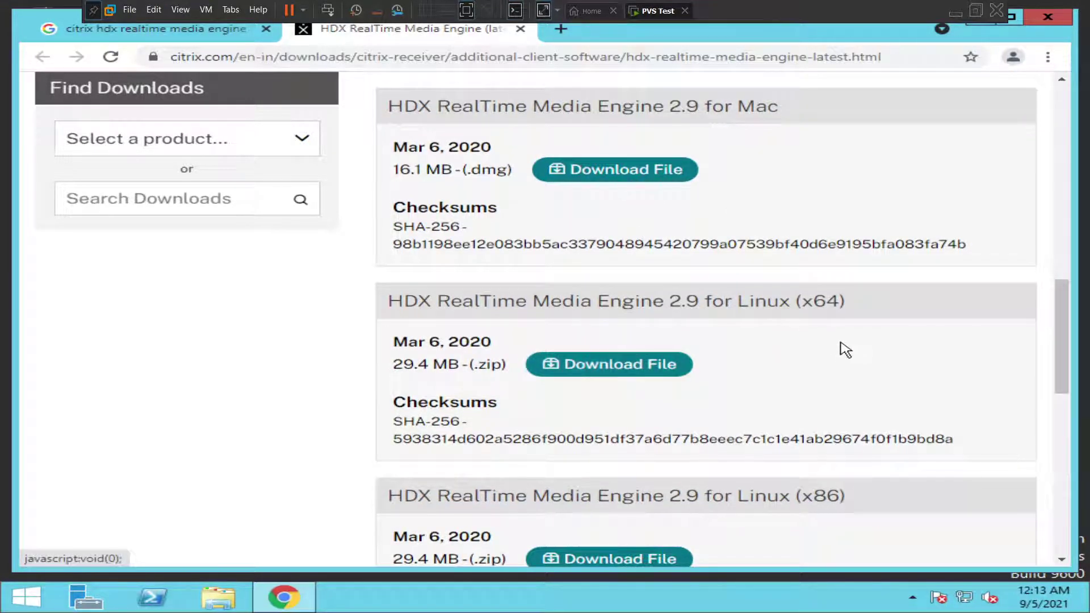
{"action": "left_click_drag", "start_coordinate": [1063, 365], "coordinate": [1059, 273]}
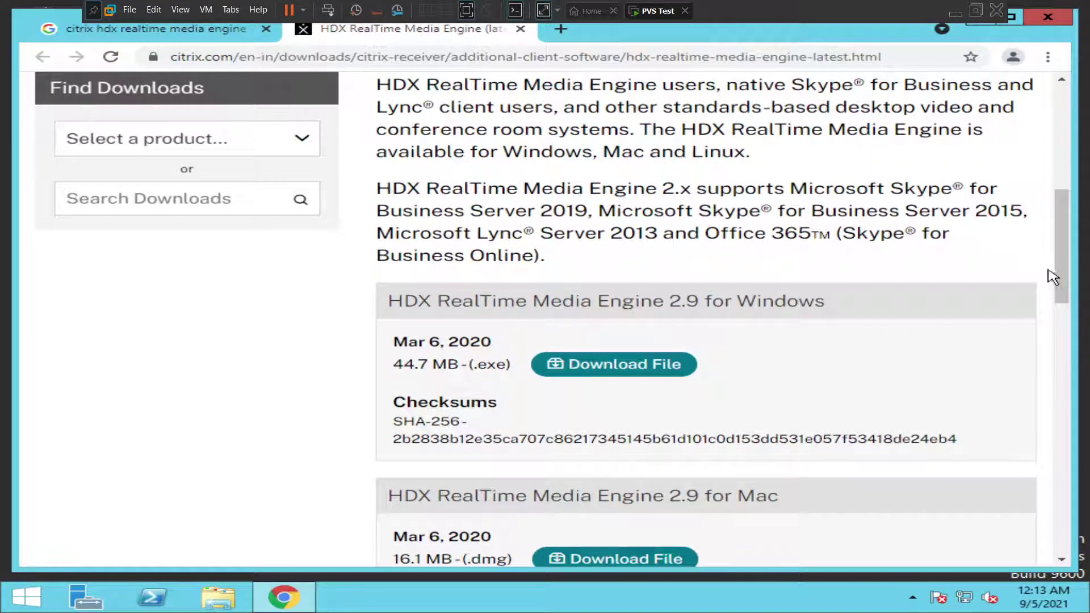
Download HDX_RealTime_Media_Engine_2.9_for_Windows.msi and show it in Chrome's full Downloads list
{"action": "left_click", "coordinate": [657, 370]}
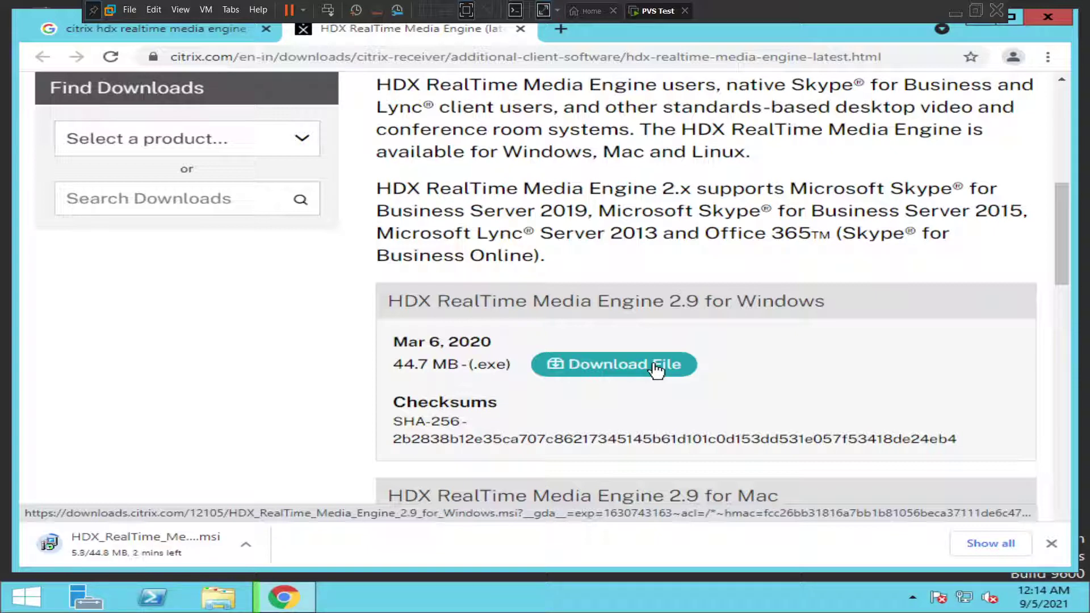
{"action": "left_click_drag", "start_coordinate": [1070, 221], "coordinate": [1071, 186]}
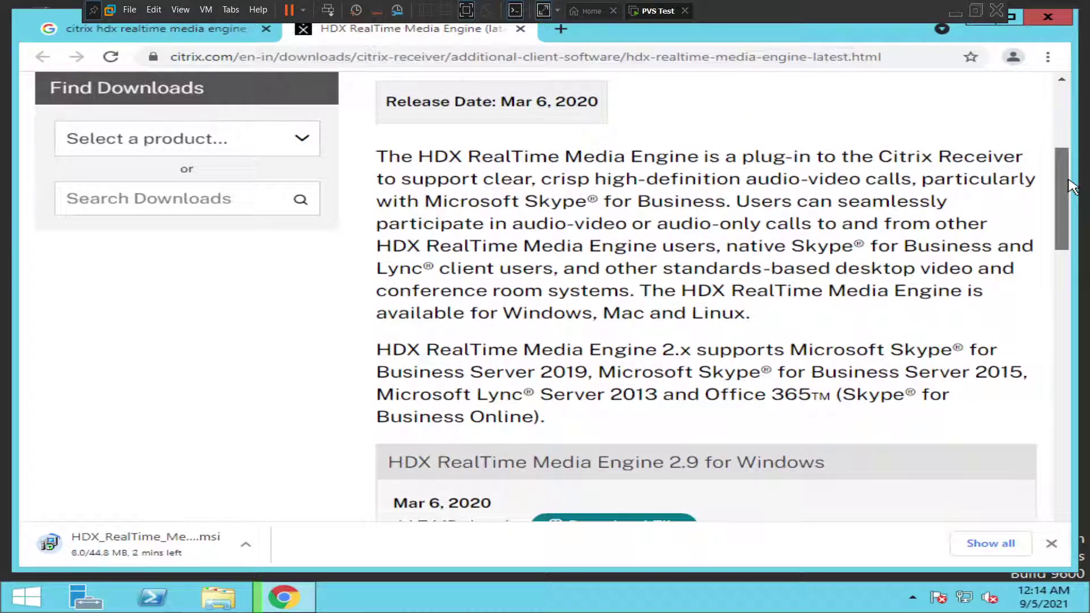
{"action": "left_click_drag", "start_coordinate": [1071, 185], "coordinate": [1081, 205]}
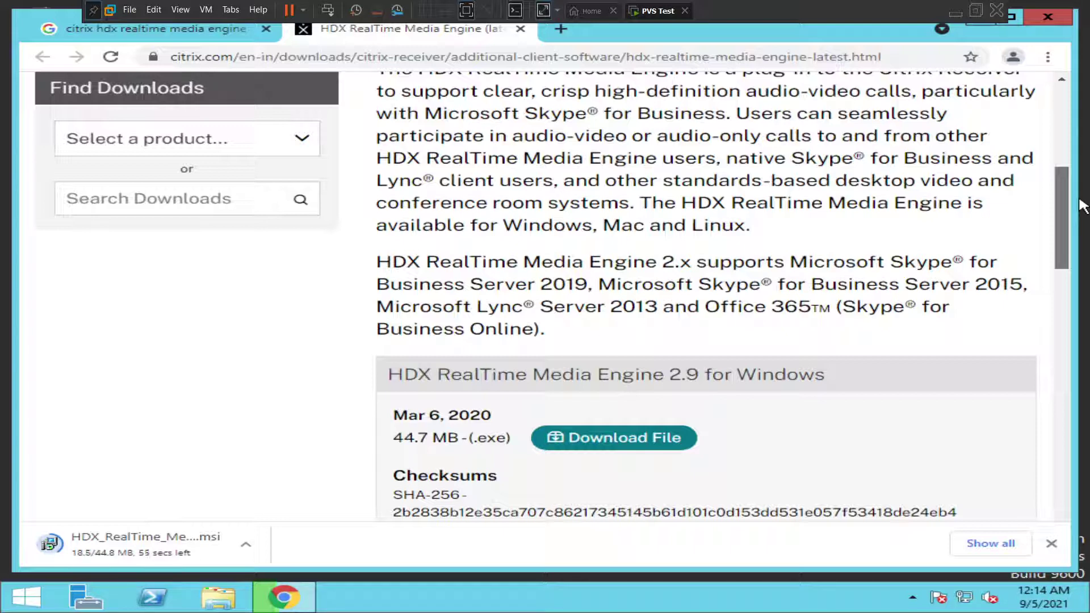
{"action": "left_click_drag", "start_coordinate": [1081, 206], "coordinate": [1081, 146]}
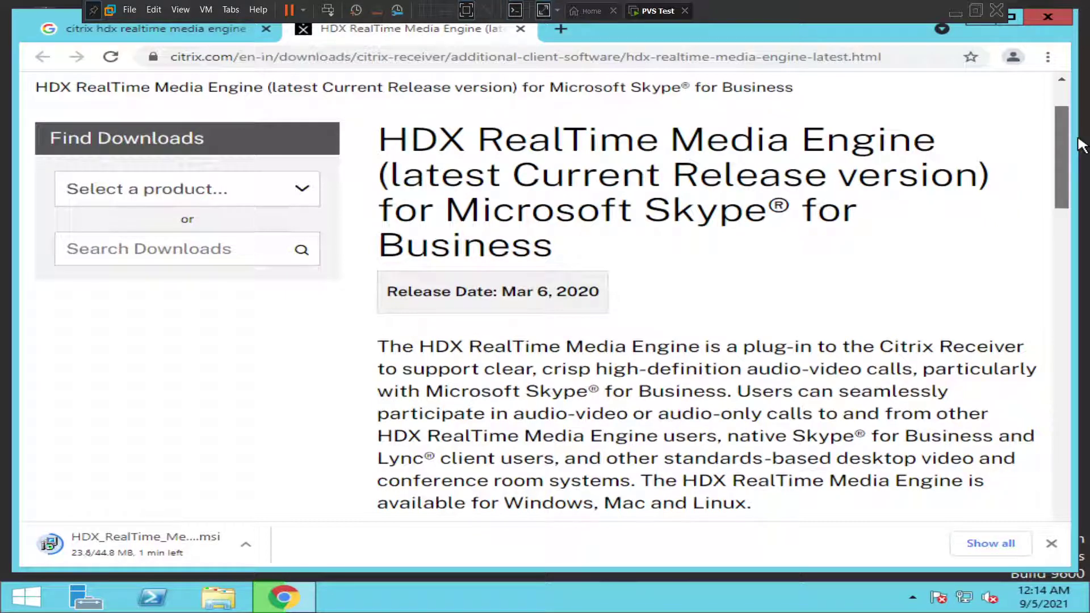
{"action": "left_click_drag", "start_coordinate": [1081, 145], "coordinate": [1073, 183]}
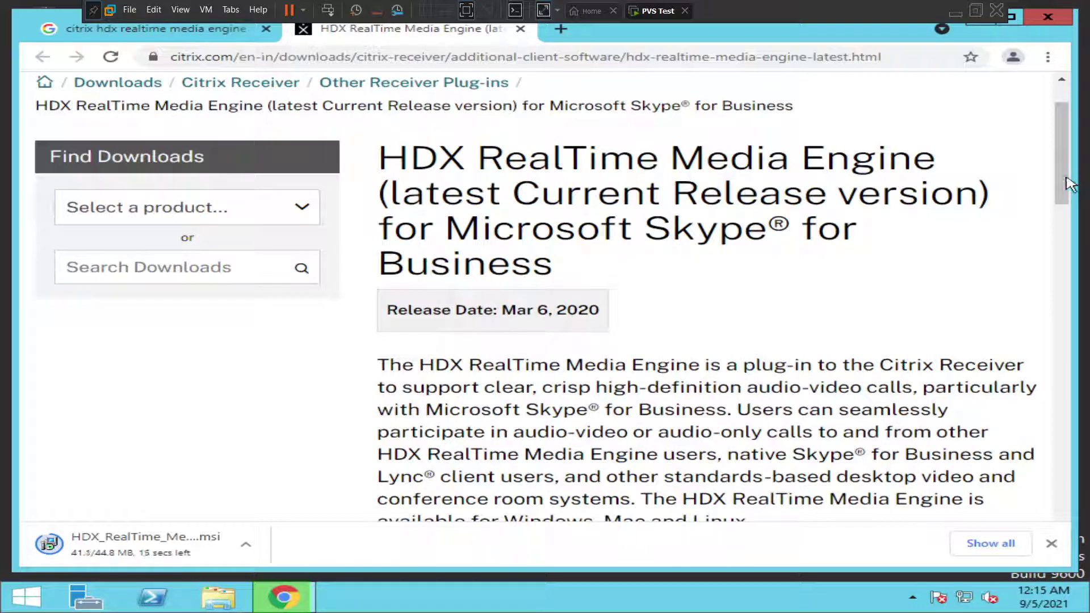
{"action": "left_click_drag", "start_coordinate": [1066, 180], "coordinate": [1069, 197]}
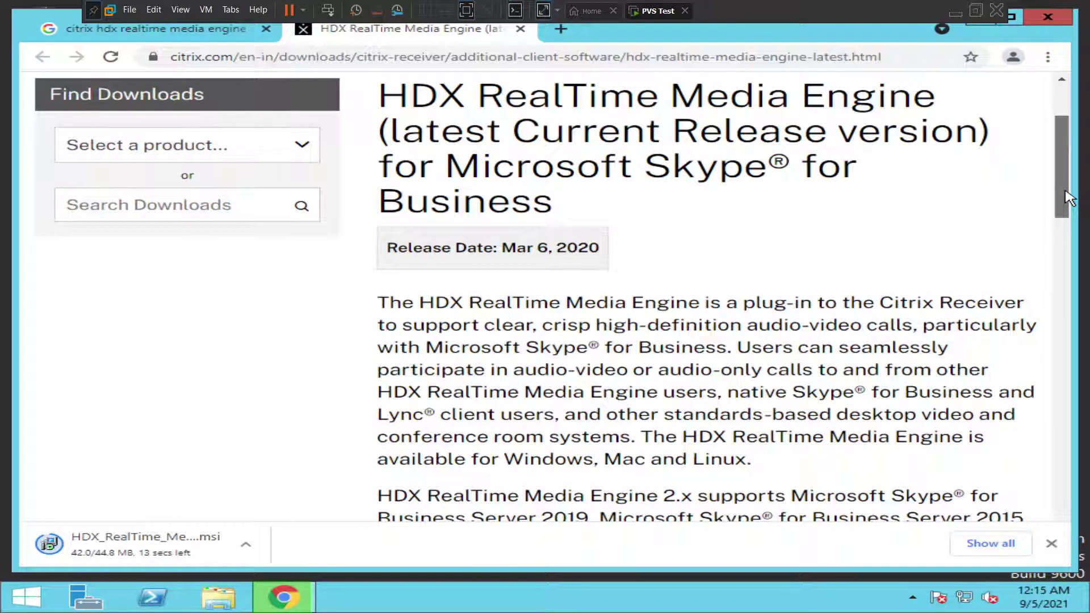
{"action": "left_click_drag", "start_coordinate": [1066, 197], "coordinate": [1070, 199]}
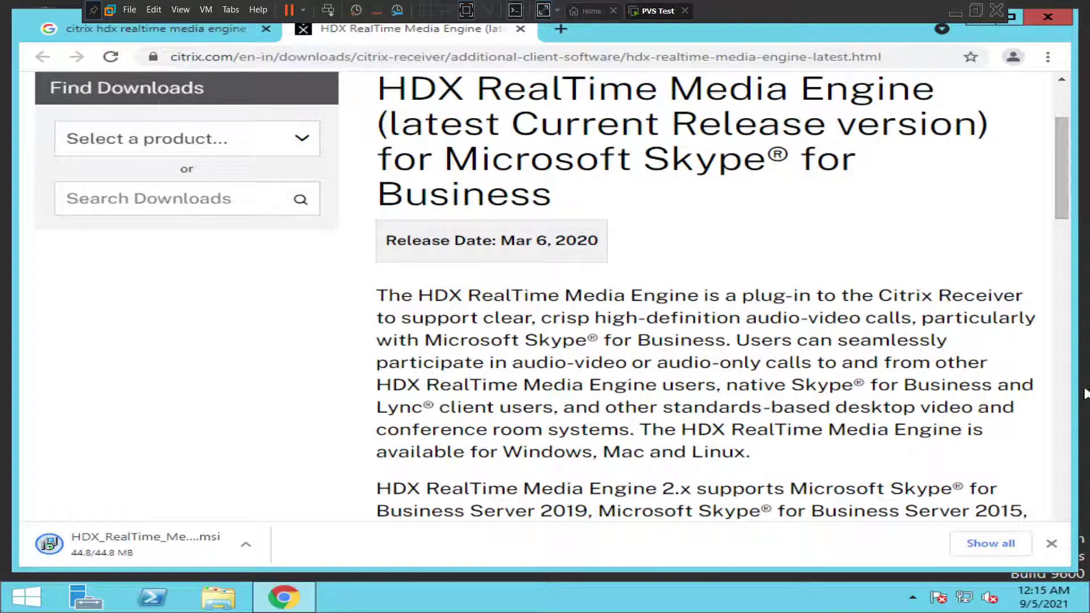
{"action": "left_click", "coordinate": [1002, 544]}
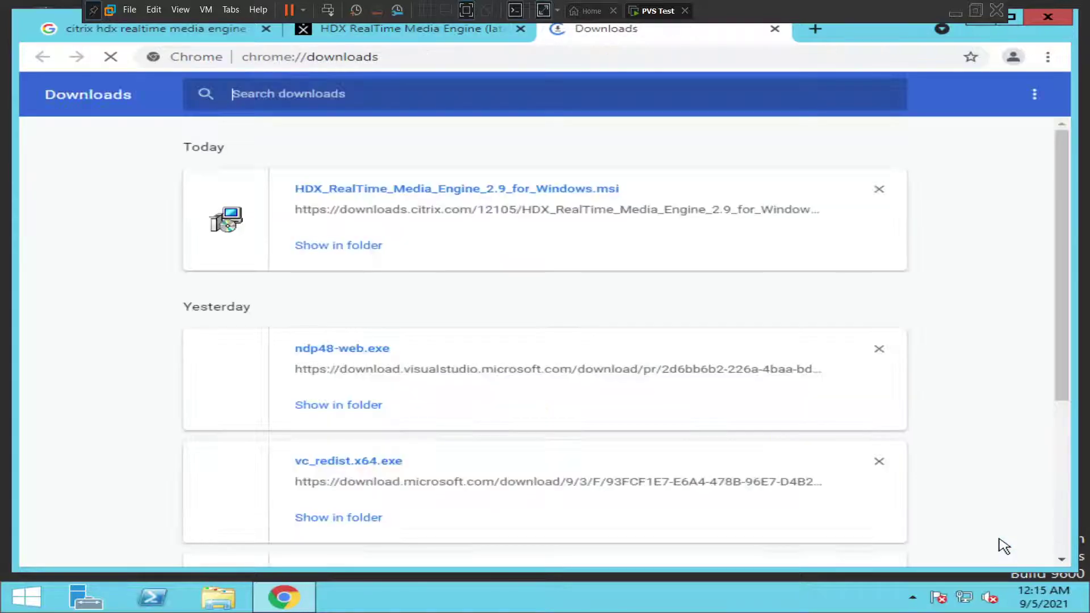
Install the HDX_RealTime_Media_Engine_2.9 .msi from Downloads, allowing it past the security warning
{"action": "left_click", "coordinate": [311, 247]}
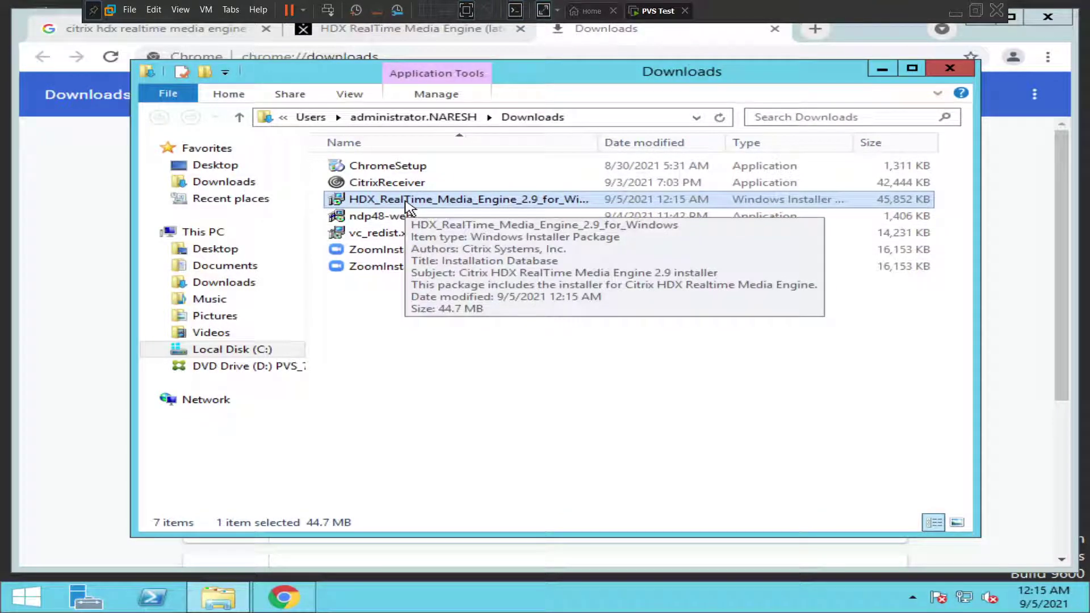
{"action": "right_click", "coordinate": [406, 203]}
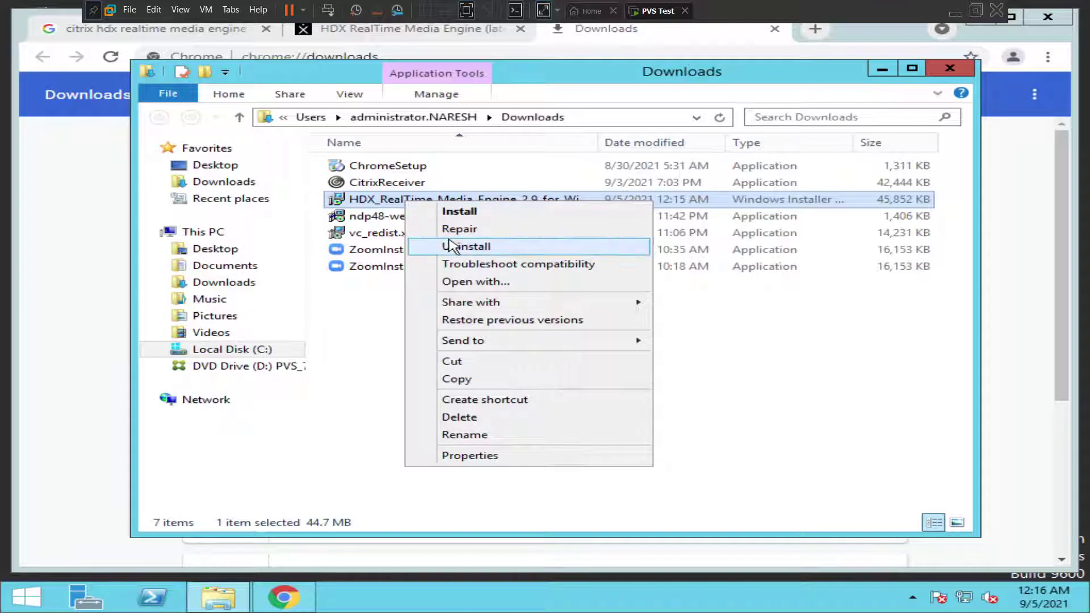
{"action": "left_click", "coordinate": [478, 214]}
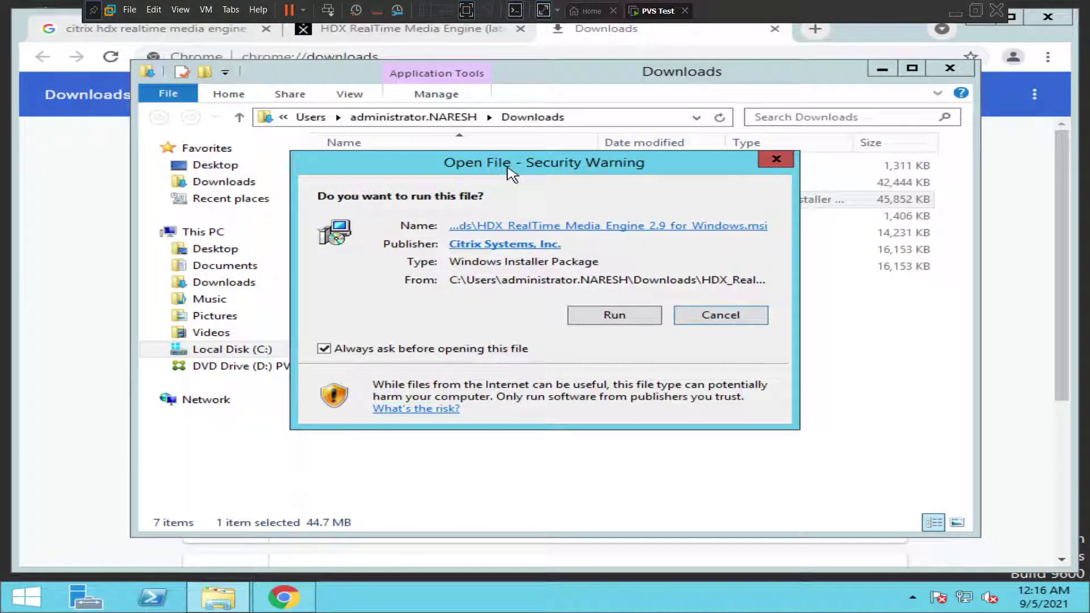
{"action": "left_click_drag", "start_coordinate": [508, 164], "coordinate": [587, 248]}
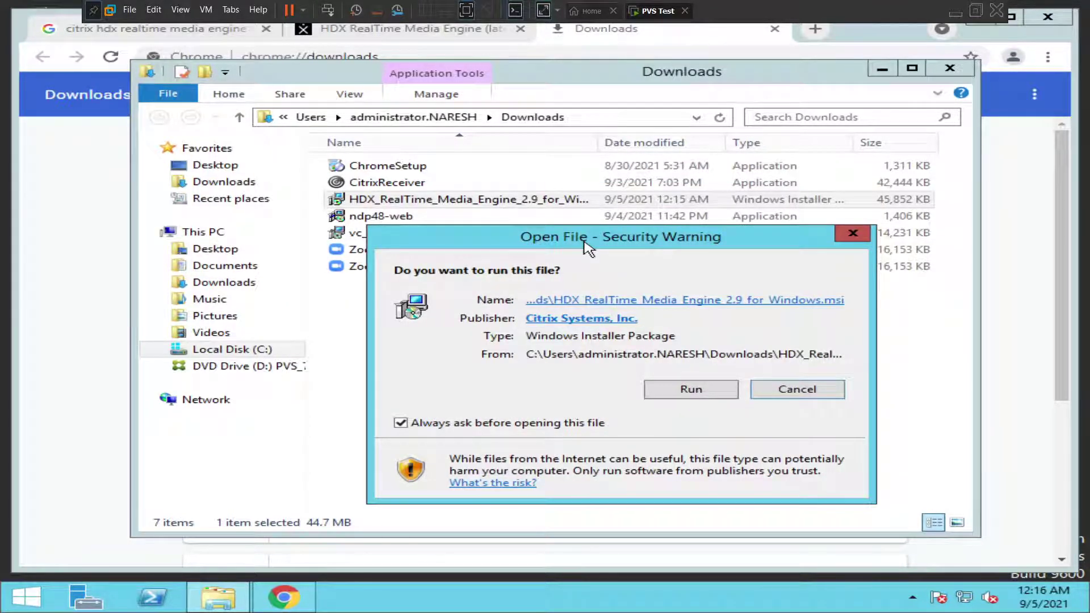
{"action": "left_click", "coordinate": [673, 392]}
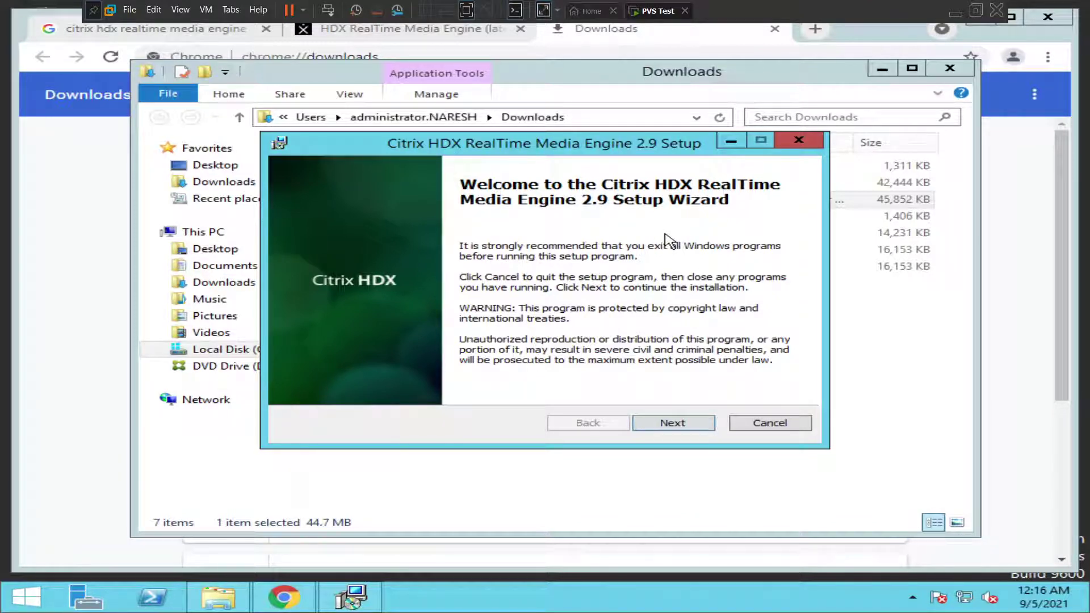
Pass the welcome page and accept the License Agreement terms in the setup wizard
{"action": "left_click", "coordinate": [673, 423]}
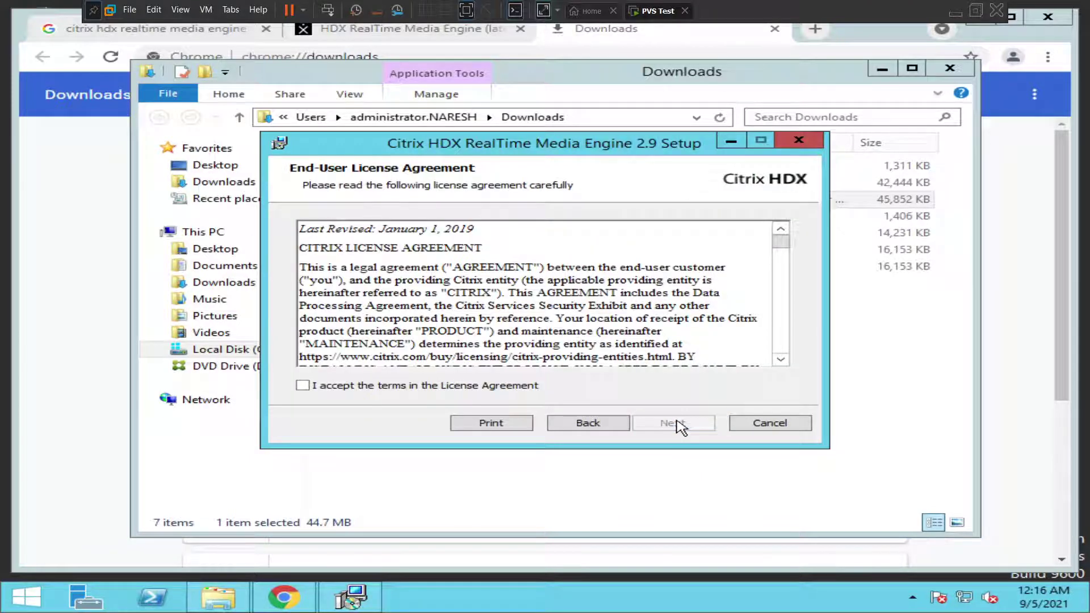
{"action": "left_click", "coordinate": [309, 386]}
{"action": "left_click", "coordinate": [668, 423]}
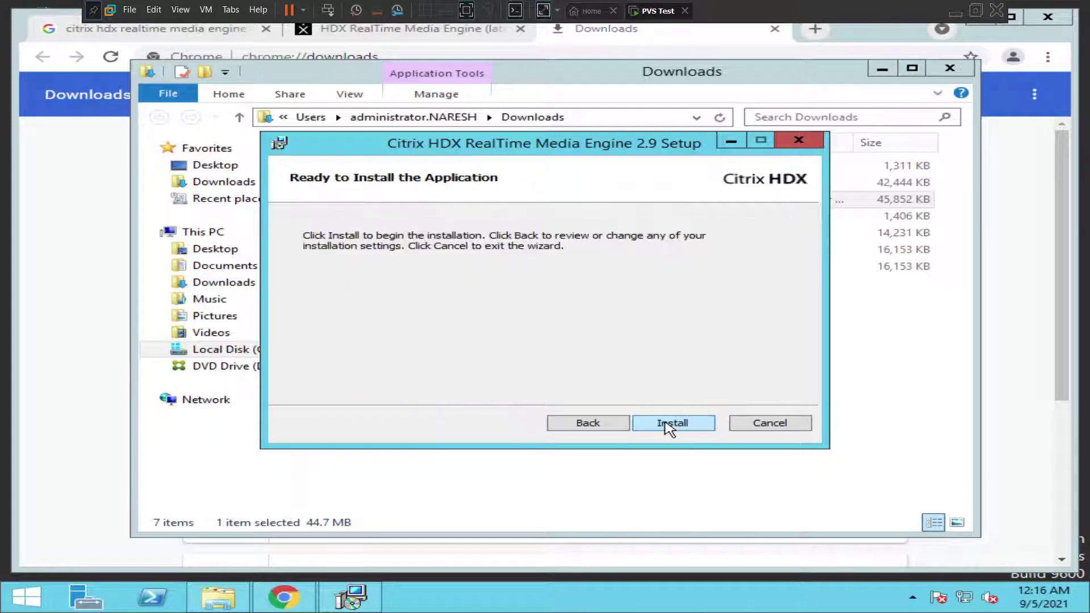
Start the installation and acknowledge the reboot-required message
{"action": "left_click", "coordinate": [670, 424]}
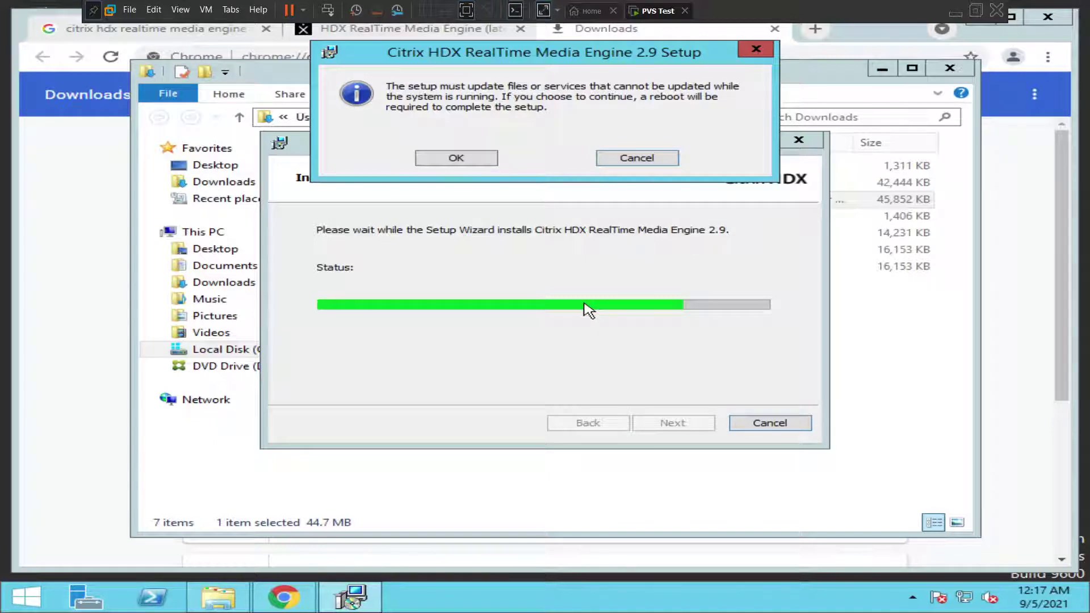
{"action": "left_click", "coordinate": [457, 158]}
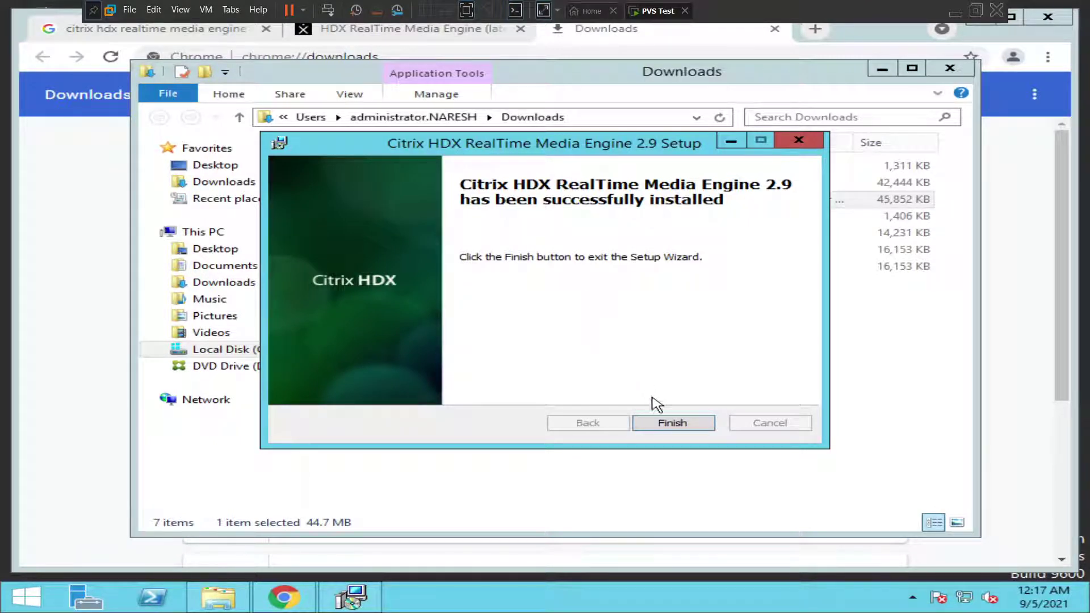
Finish the setup wizard and confirm restarting the server now
{"action": "left_click", "coordinate": [669, 425]}
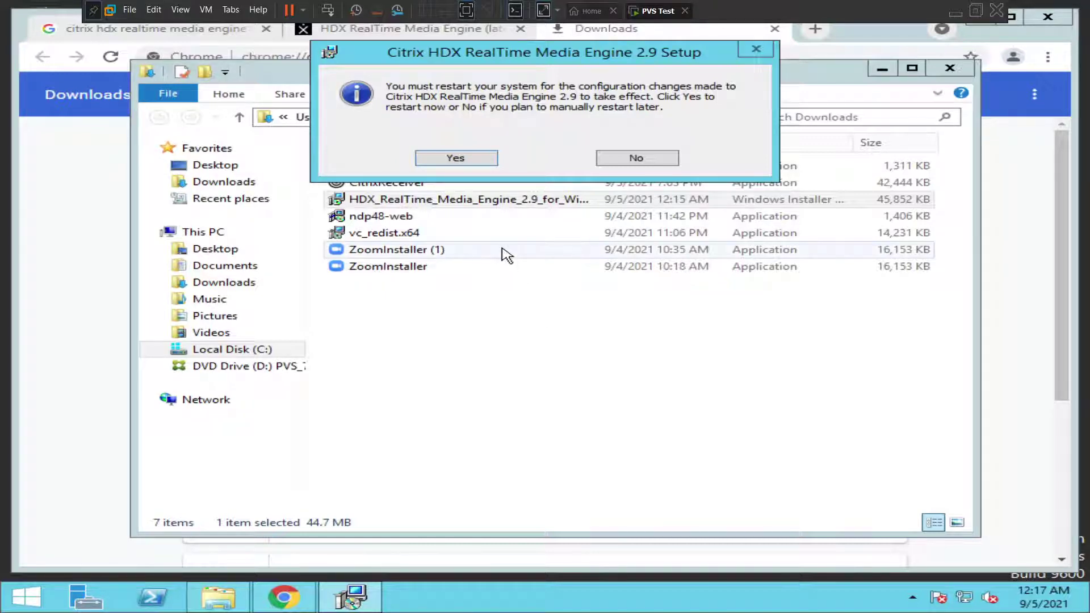
{"action": "left_click", "coordinate": [457, 158]}
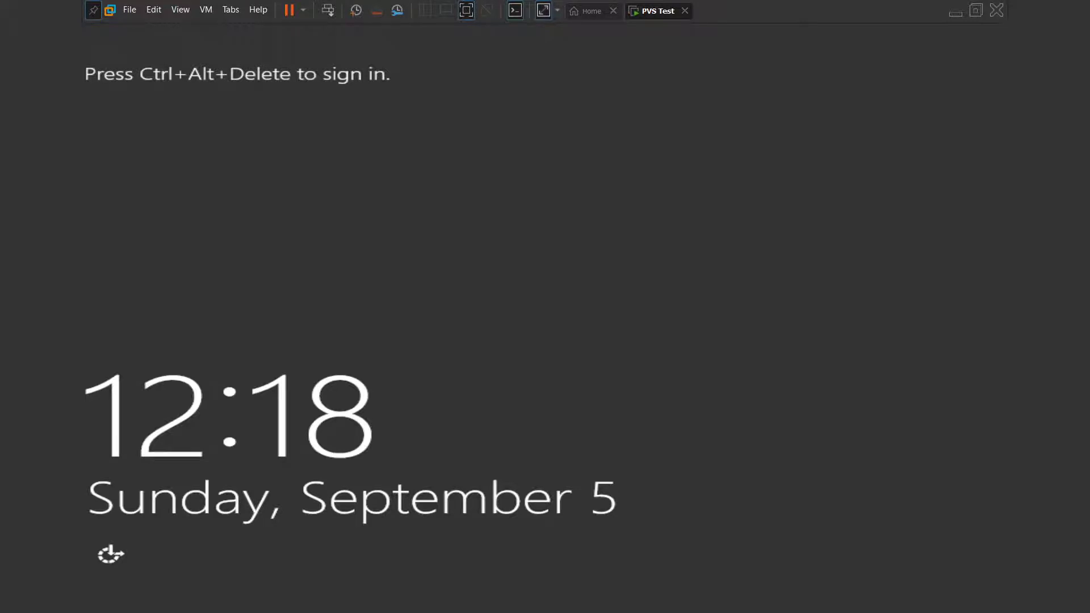
Send Ctrl+Alt+Del to the PVS Test VM and enter the Administrator account password
{"action": "right_click", "coordinate": [652, 13]}
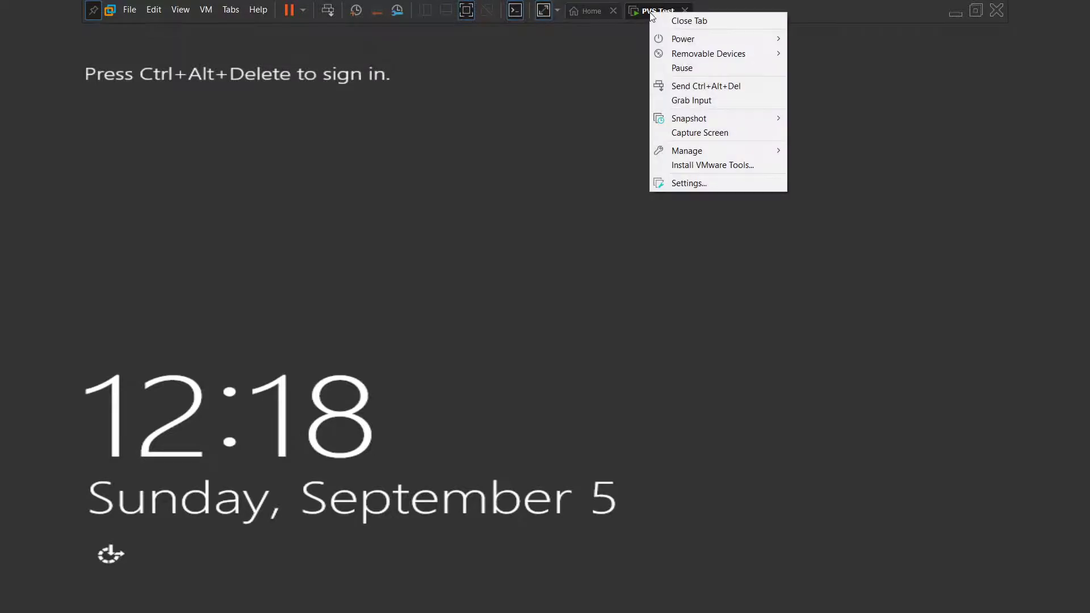
{"action": "left_click", "coordinate": [688, 85]}
{"action": "left_click", "coordinate": [548, 198]}
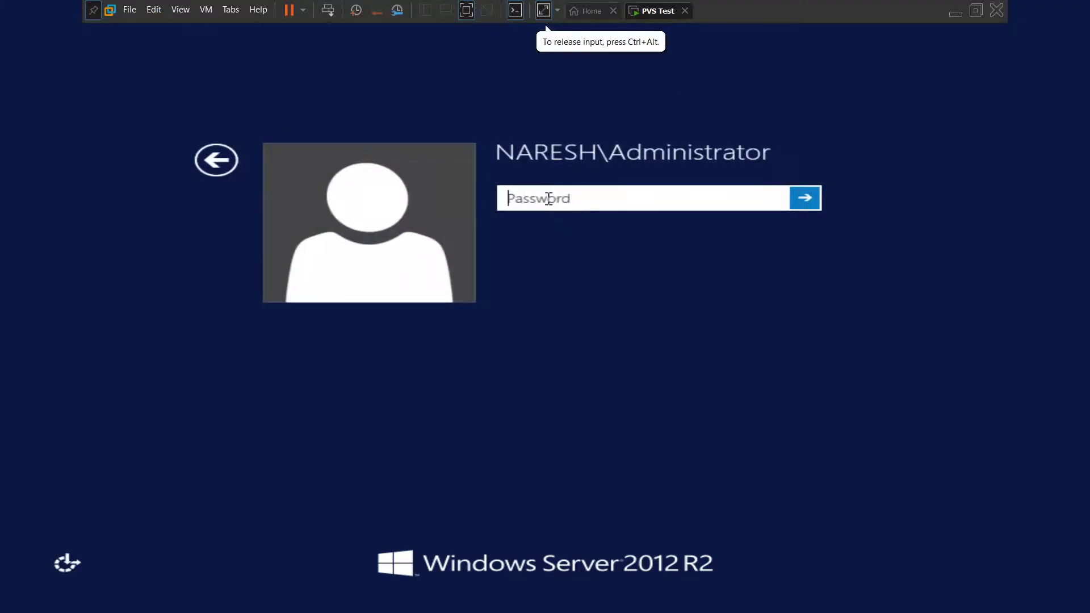
{"action": "type", "text": "********"}
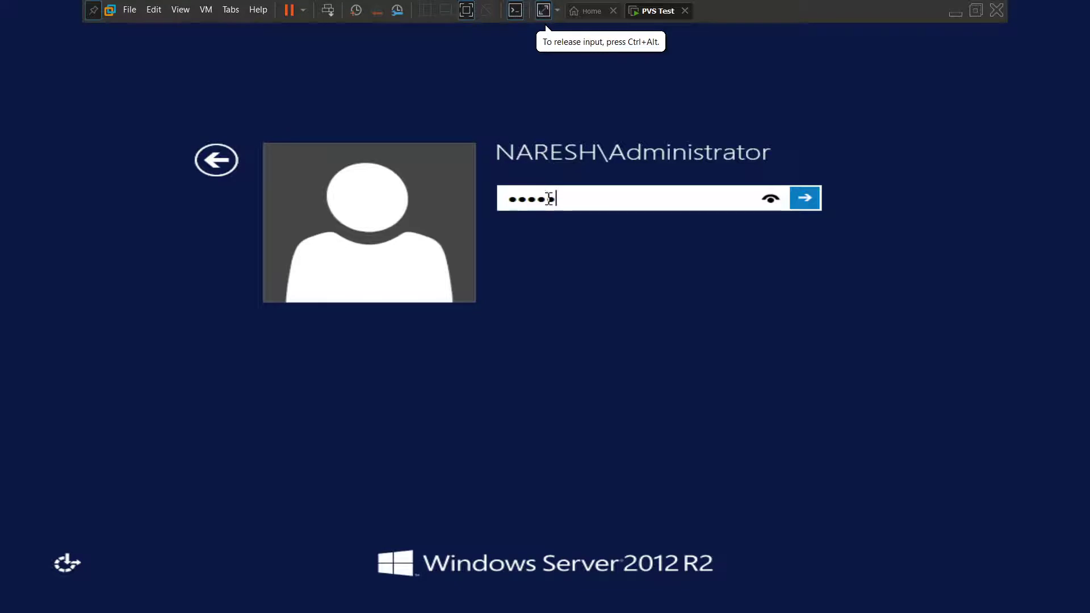
{"action": "type", "text": "********"}
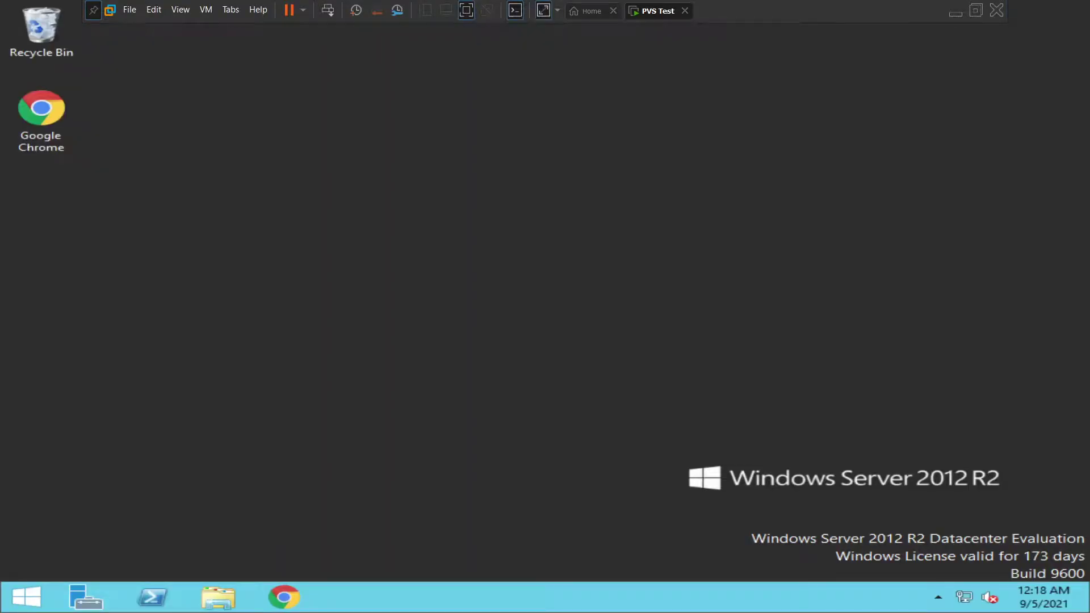
Close the Citrix Receiver Add Account prompt and minimise Chrome to show Server Manager
{"action": "left_click", "coordinate": [939, 598]}
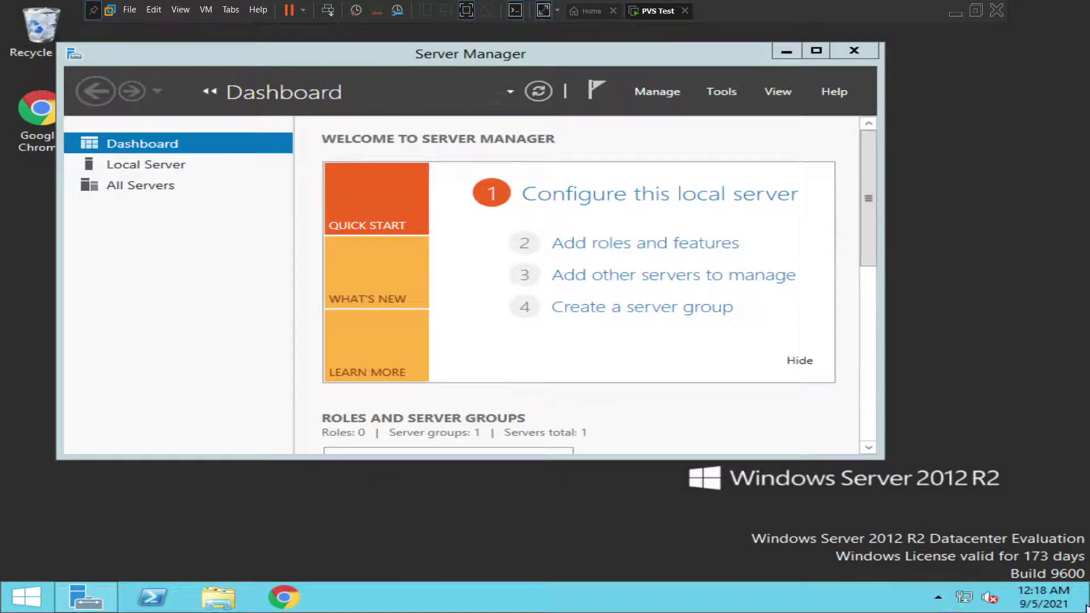
{"action": "mouse_move", "coordinate": [1087, 610]}
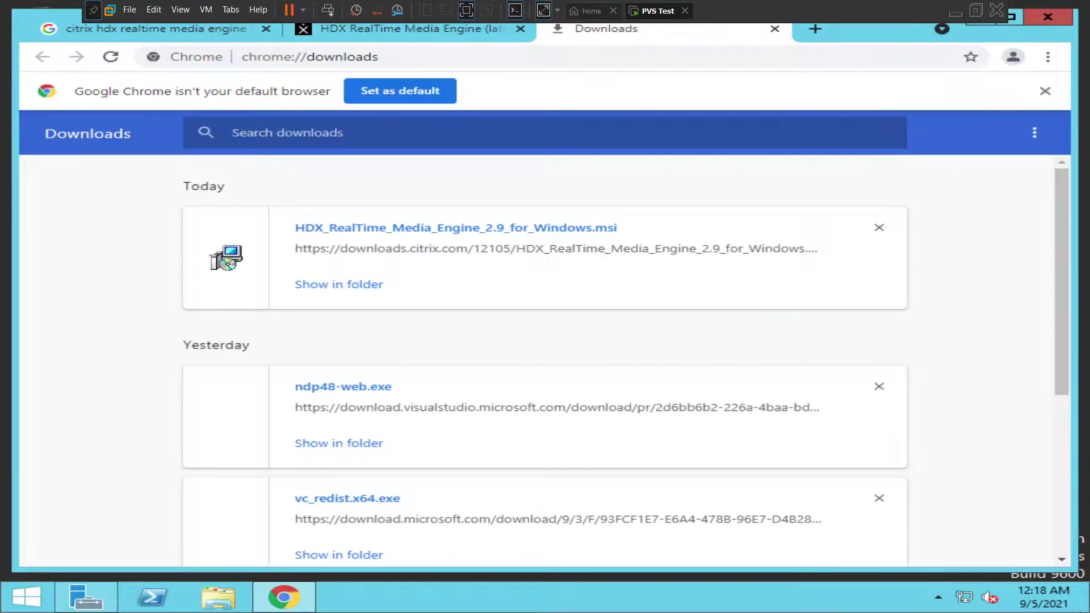
{"action": "mouse_move", "coordinate": [1087, 609]}
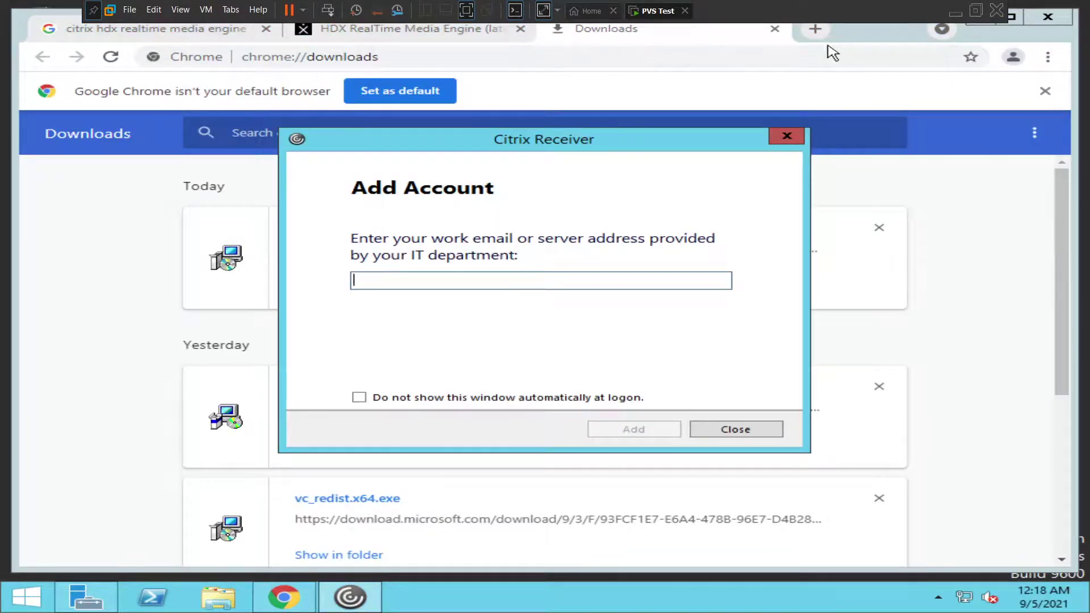
{"action": "left_click", "coordinate": [786, 136]}
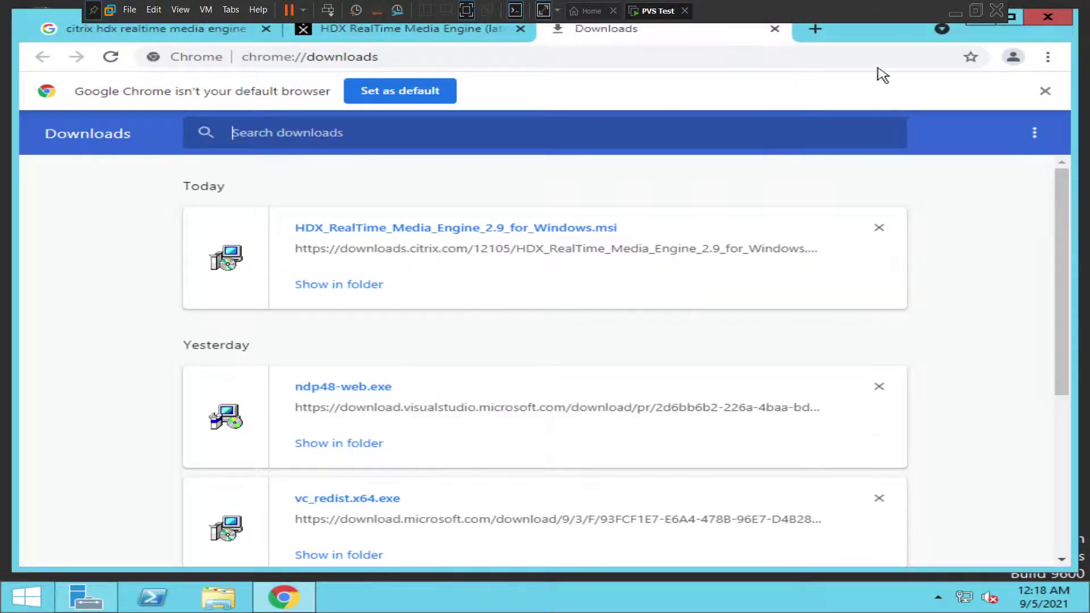
{"action": "left_click", "coordinate": [973, 20]}
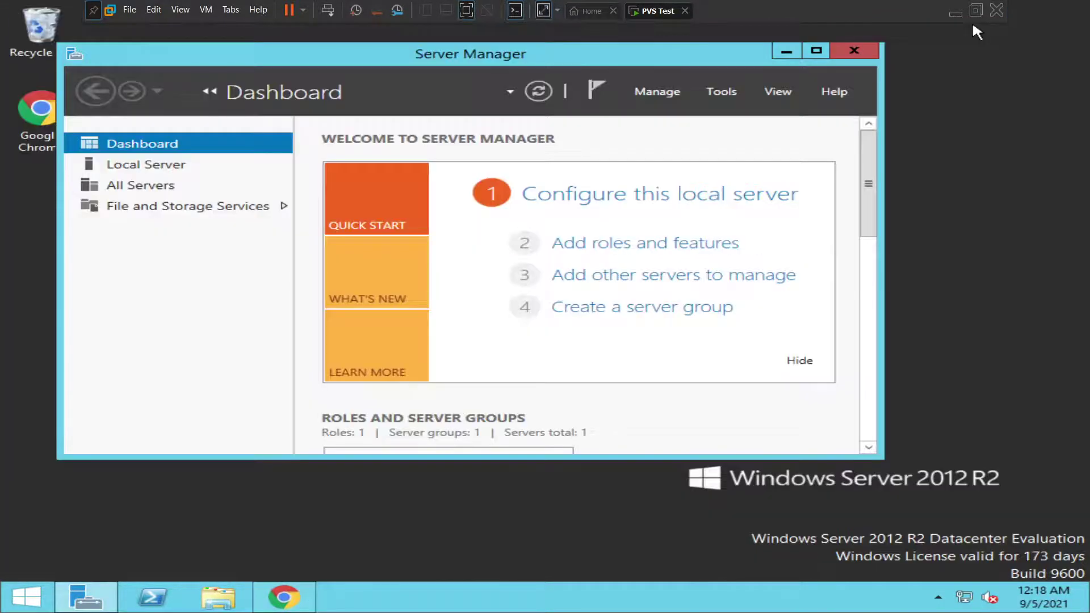
Open Programs and Features via appwiz.cpl and sort by Installed On, showing HDX RealTime Media Engine 2.9 (9/5/2021)
{"action": "mouse_move", "coordinate": [1086, 608]}
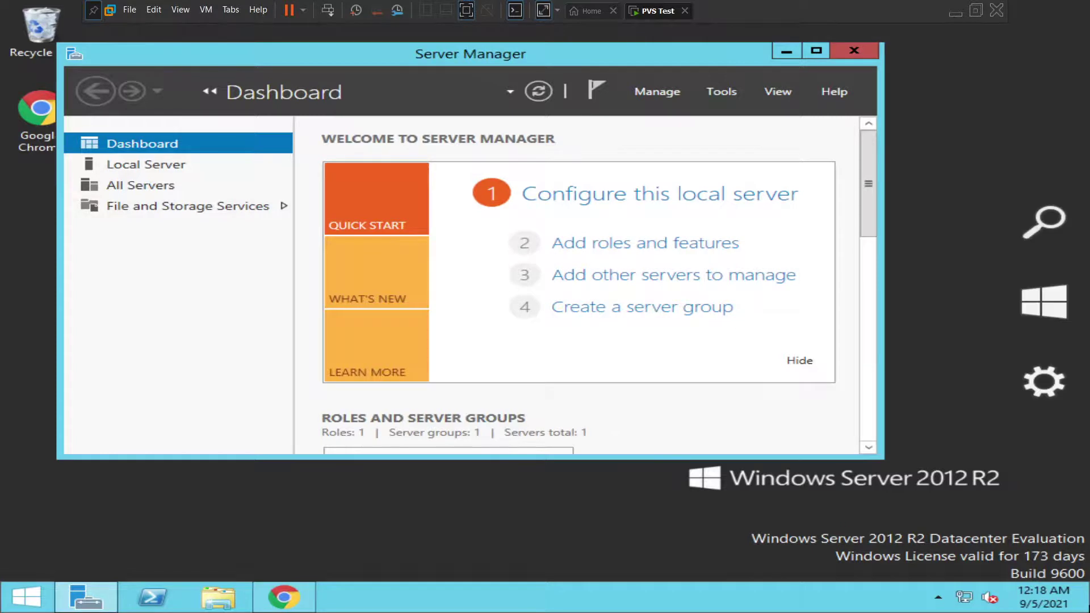
{"action": "left_click", "coordinate": [1072, 229]}
{"action": "type", "text": "a"}
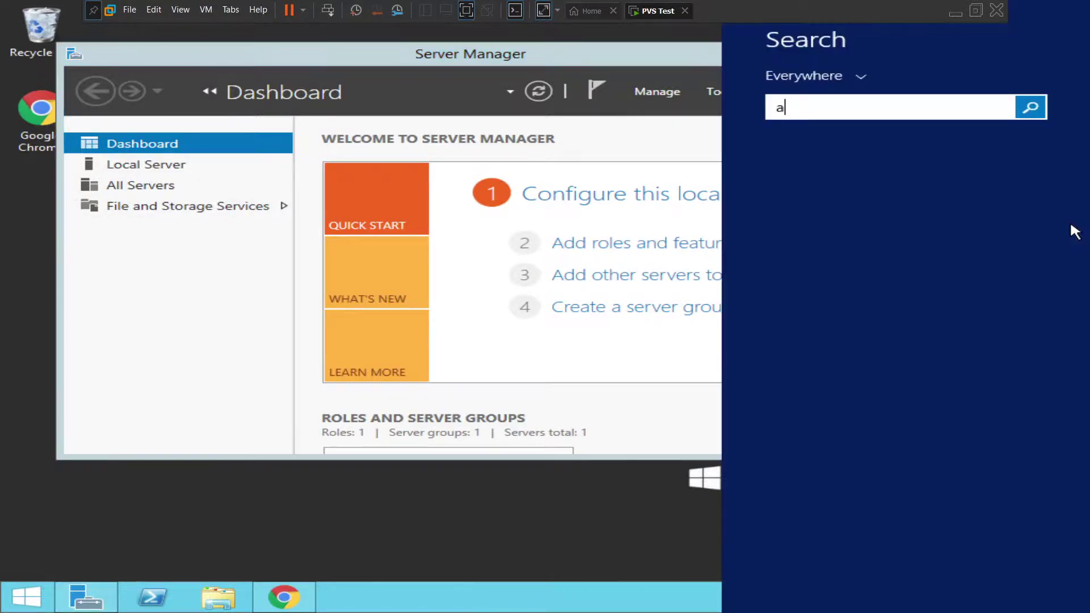
{"action": "type", "text": "ppwiz.cpl"}
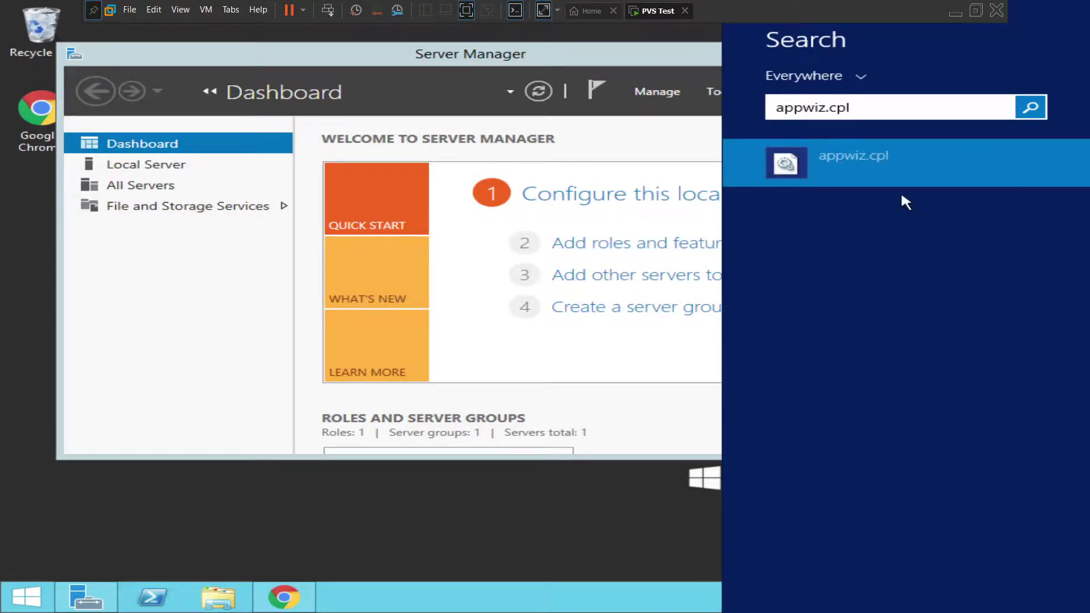
{"action": "left_click", "coordinate": [878, 185]}
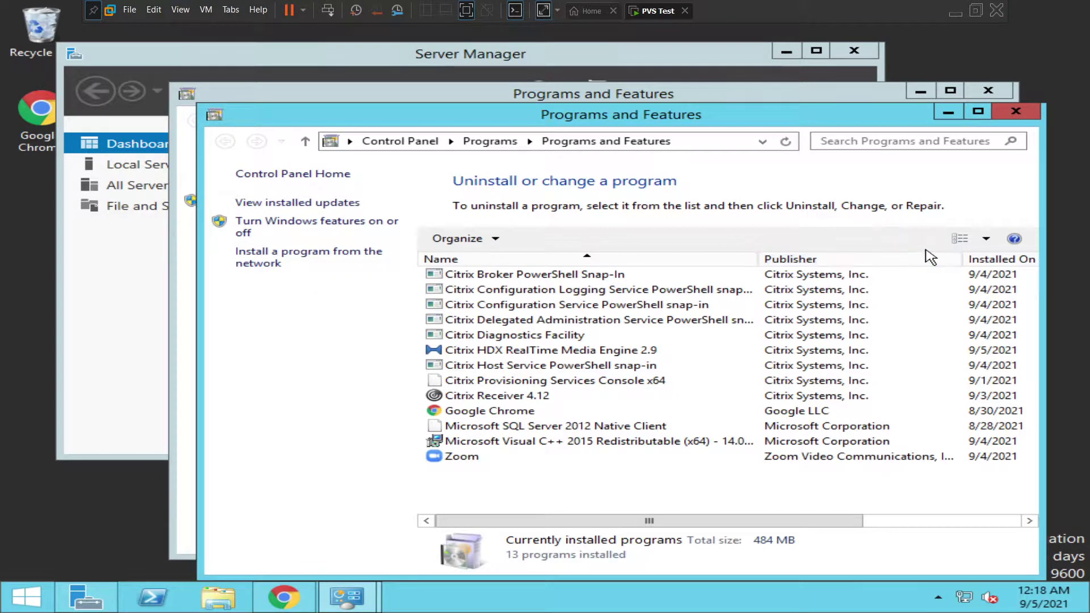
{"action": "left_click", "coordinate": [982, 262]}
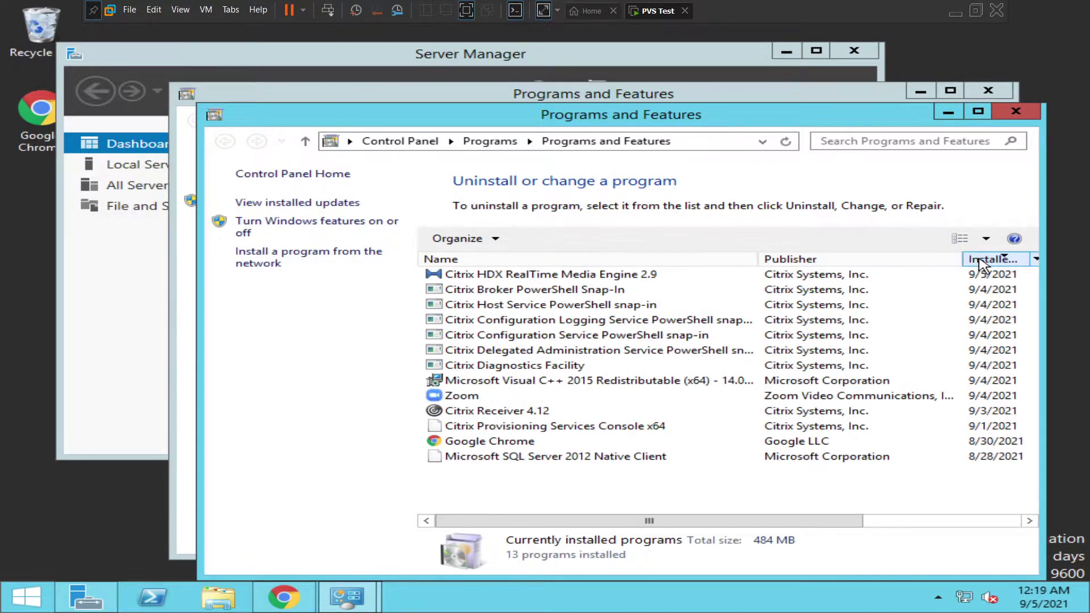